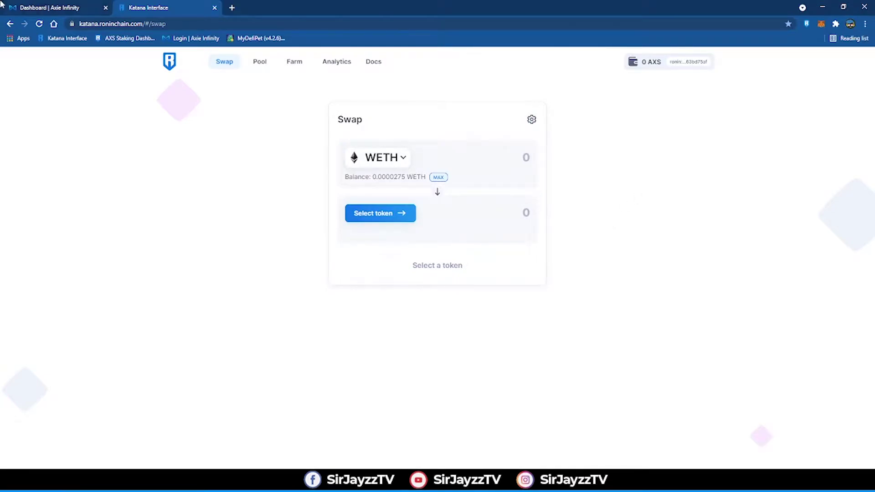
# Step: Switch to the Axie Infinity dashboard and check the account's balances there and in the Ronin wallet
pyautogui.click(68, 8)
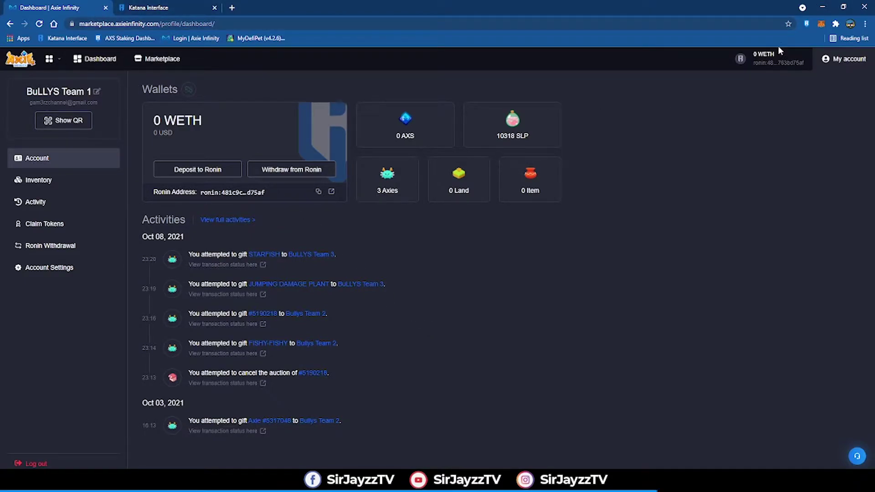
pyautogui.click(807, 24)
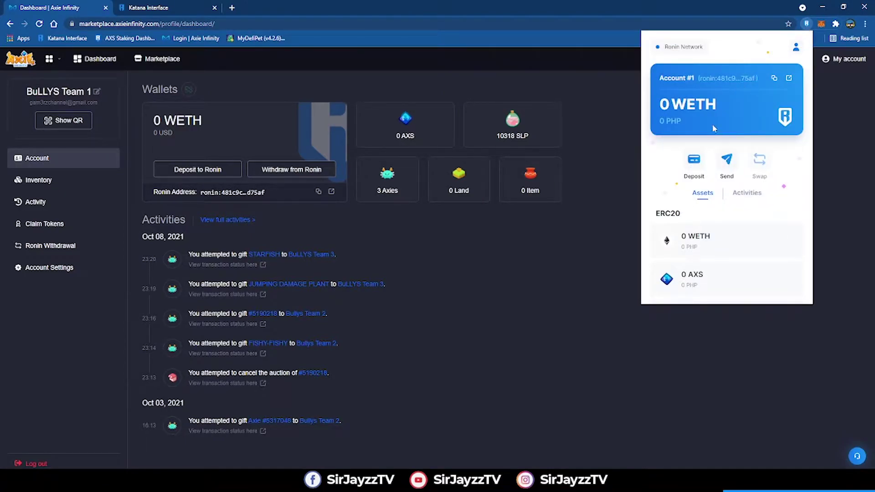
pyautogui.click(556, 264)
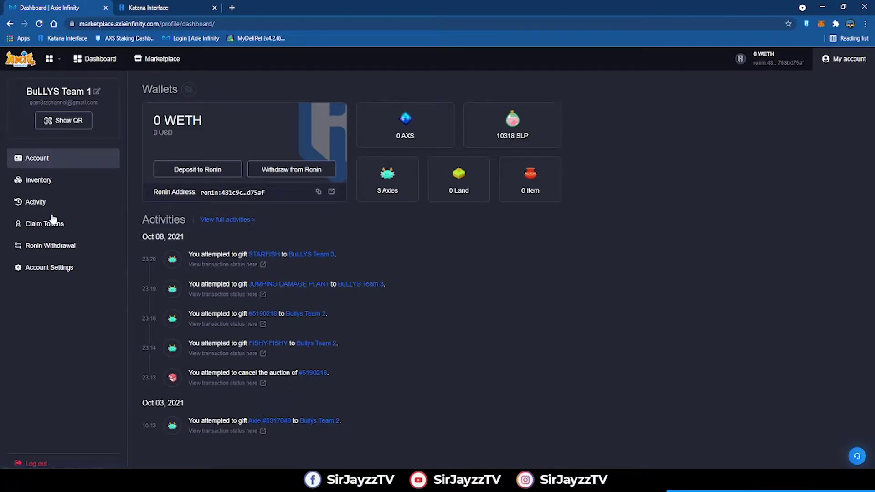
# Step: Check the claimable Smooth Love Potion on the token claiming page and dismiss the claim dialog
pyautogui.click(56, 227)
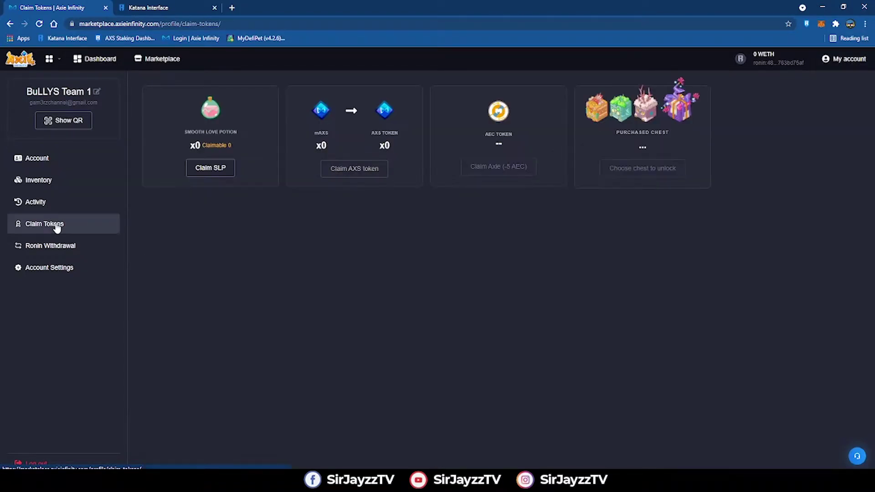
pyautogui.click(217, 166)
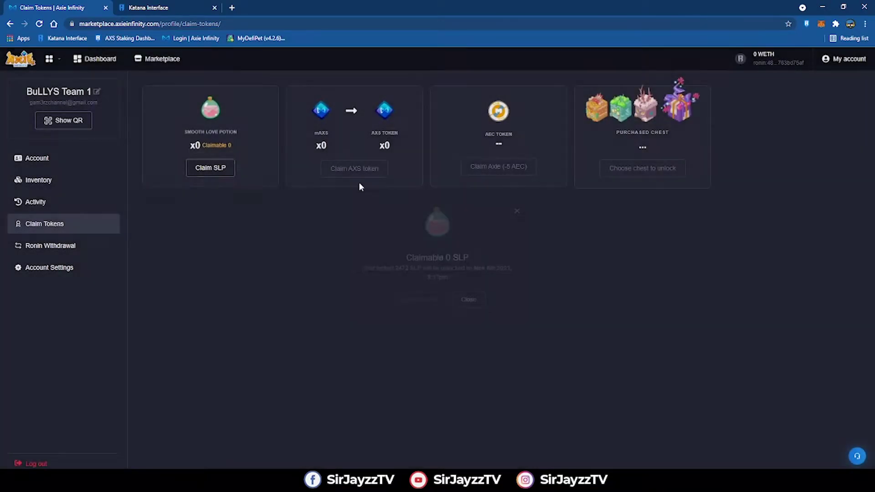
pyautogui.click(524, 211)
# Step: Return to the account overview and check the SLP balance among the Ronin wallet's assets
pyautogui.click(51, 166)
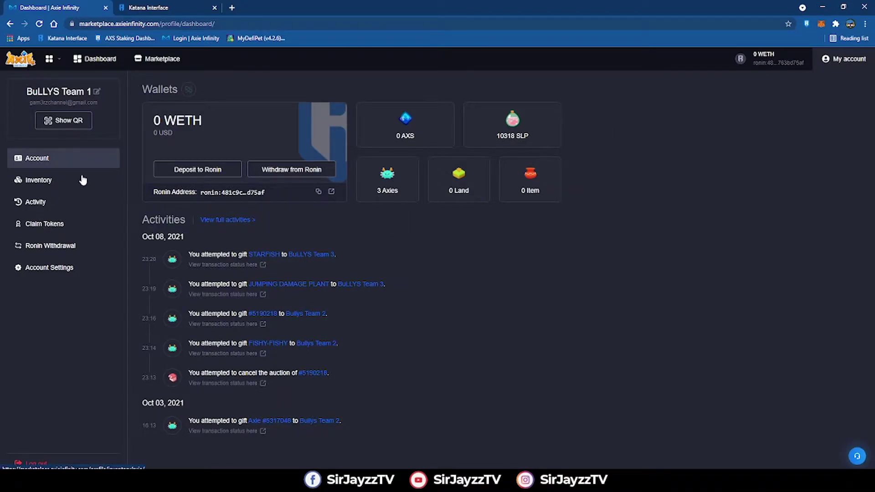
pyautogui.click(806, 24)
pyautogui.scroll(-2, 705, 211)
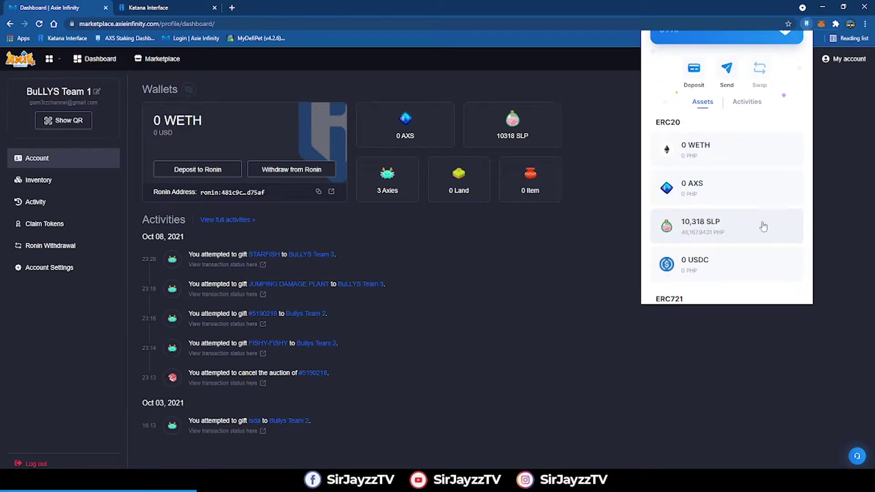
# Step: Switch to Katana and check which Ronin wallet account is connected
pyautogui.click(164, 8)
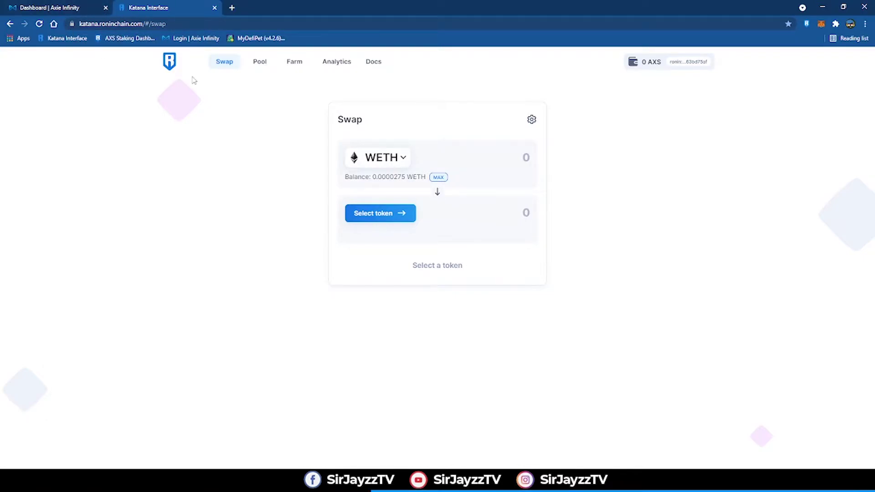
pyautogui.click(653, 61)
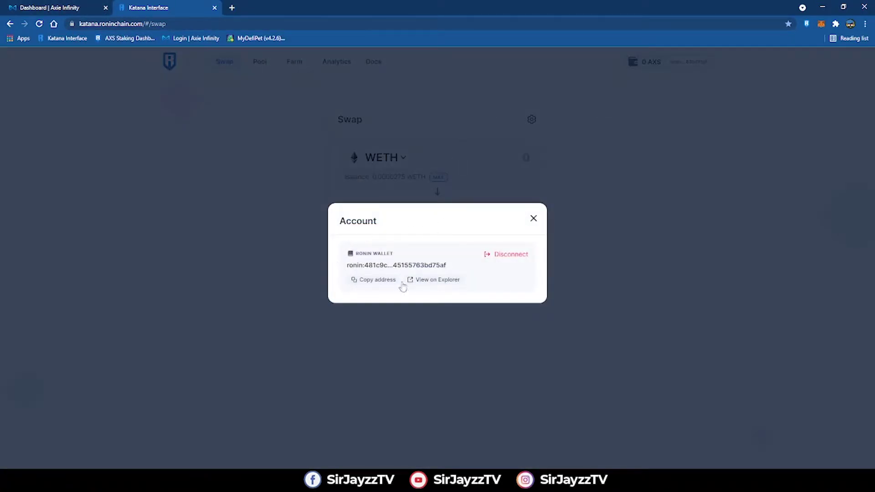
pyautogui.click(533, 219)
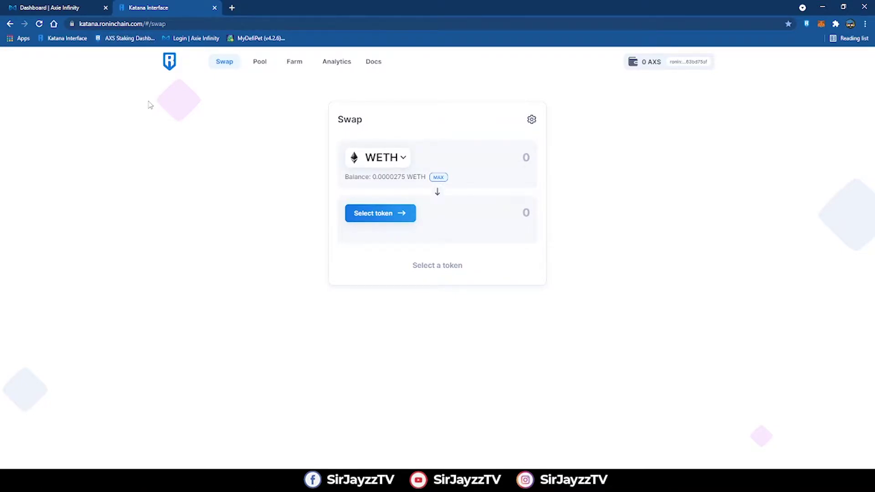
# Step: Set up a swap of the maximum SLP balance, 10318 SLP, into WETH
pyautogui.click(230, 65)
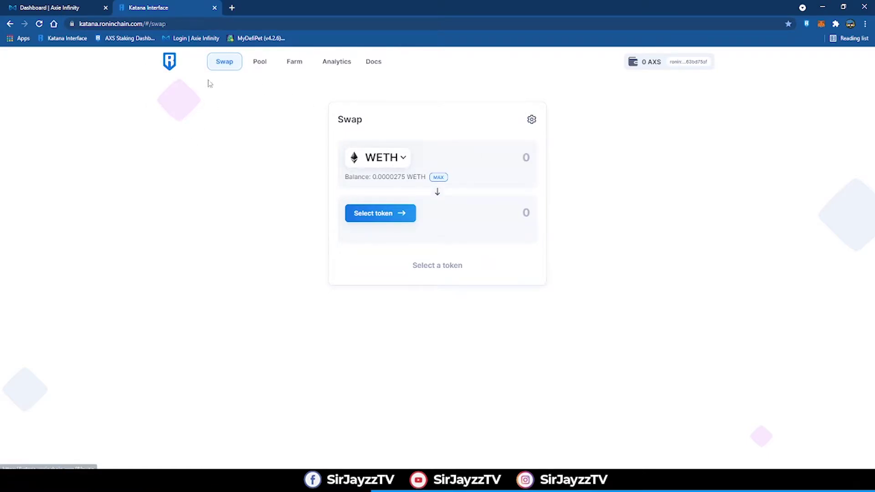
pyautogui.click(402, 164)
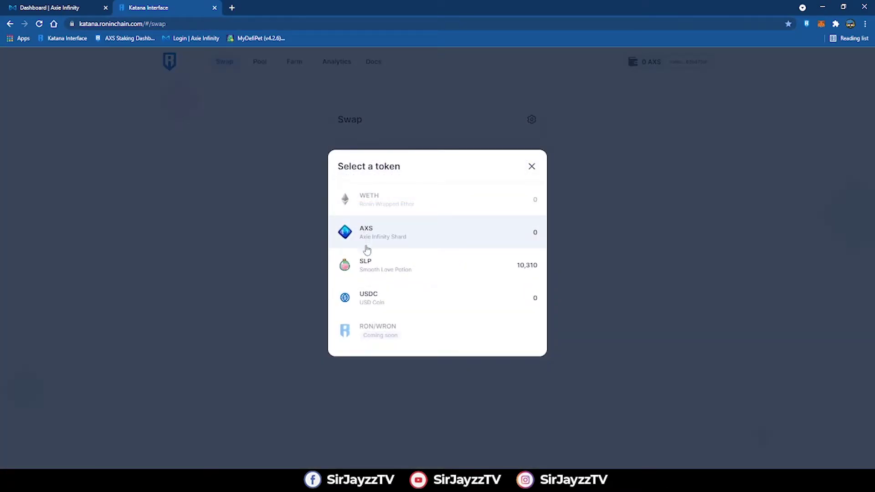
pyautogui.click(370, 260)
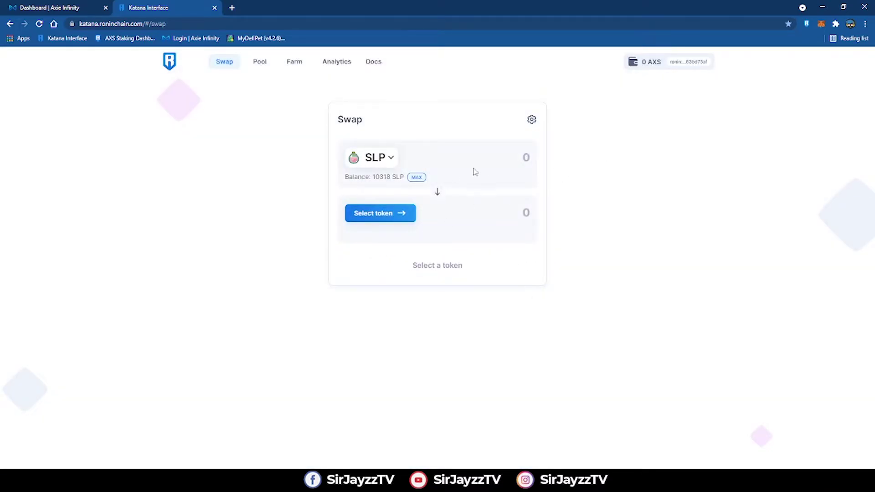
pyautogui.click(417, 177)
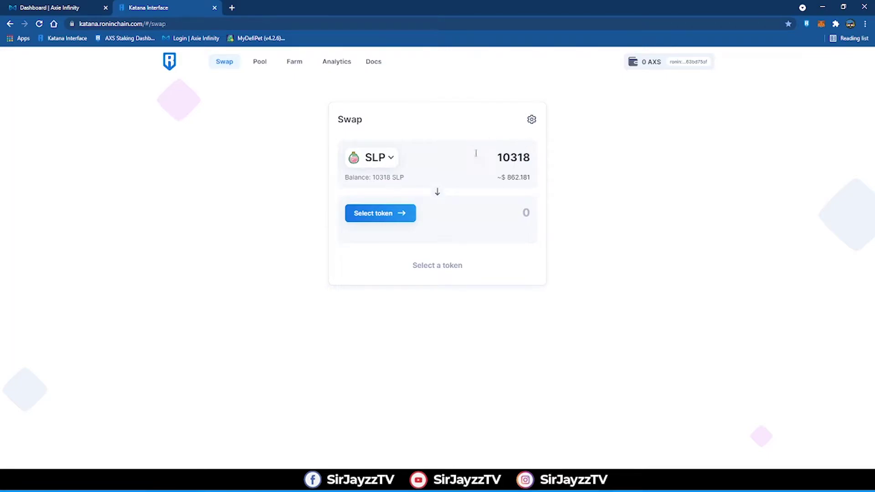
pyautogui.click(408, 214)
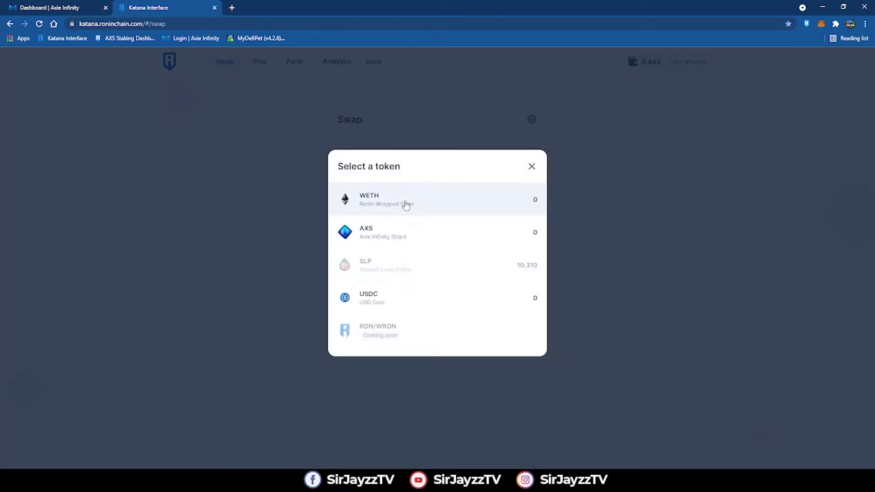
pyautogui.click(405, 202)
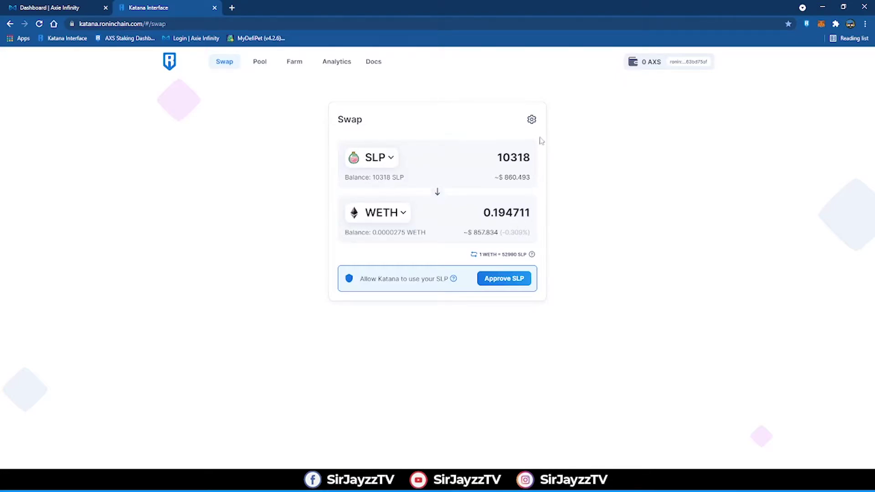
# Step: Try a manual slippage tolerance of 1 in the transaction settings, and restore the Auto setting
pyautogui.click(532, 120)
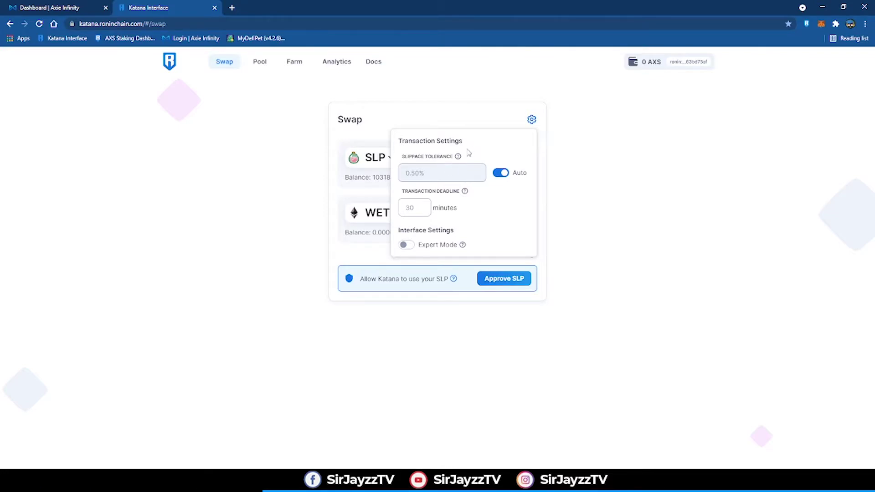
pyautogui.moveTo(458, 157)
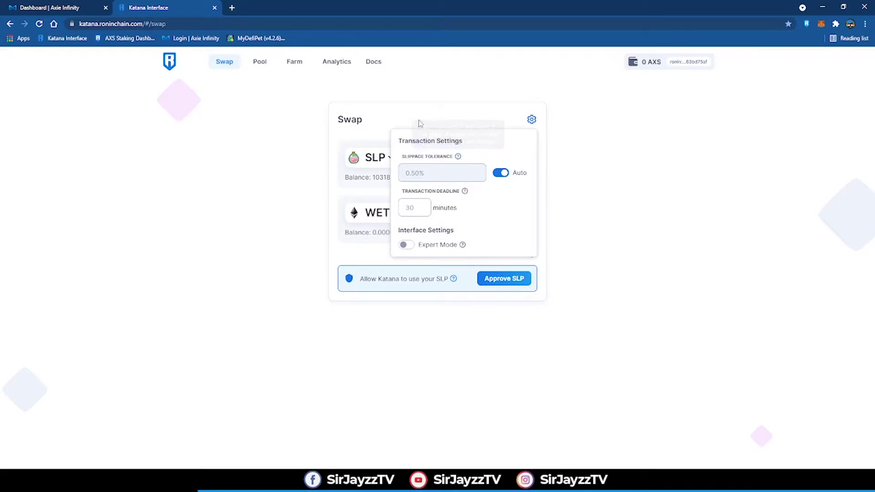
pyautogui.click(501, 173)
pyautogui.write('1.00')
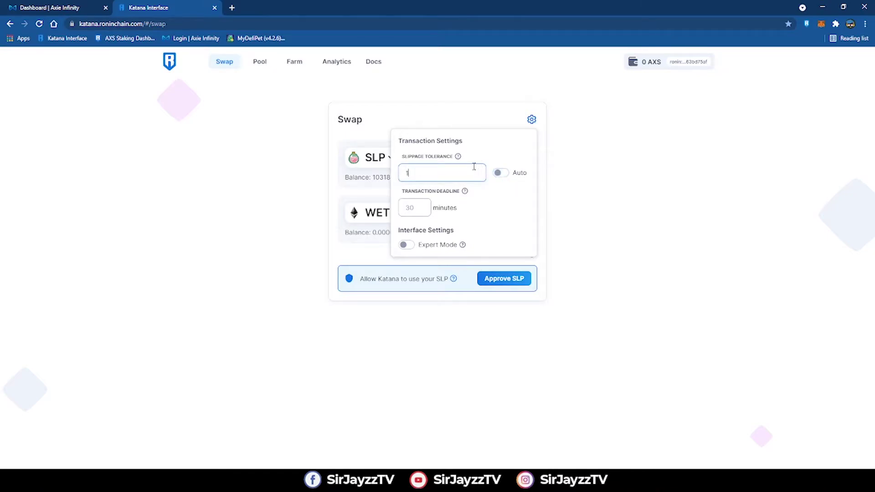
pyautogui.click(500, 174)
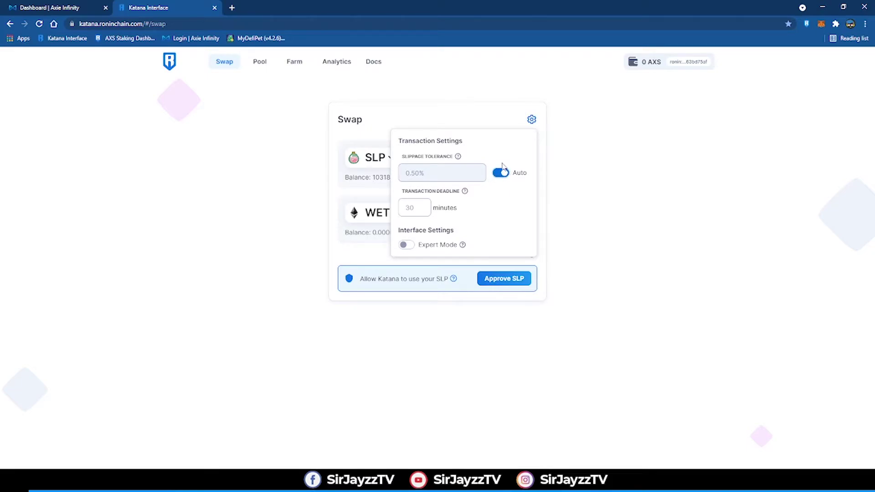
# Step: Review the explanations for the transaction deadline and Expert Mode, and close the transaction settings
pyautogui.click(427, 205)
pyautogui.moveTo(466, 192)
pyautogui.moveTo(462, 249)
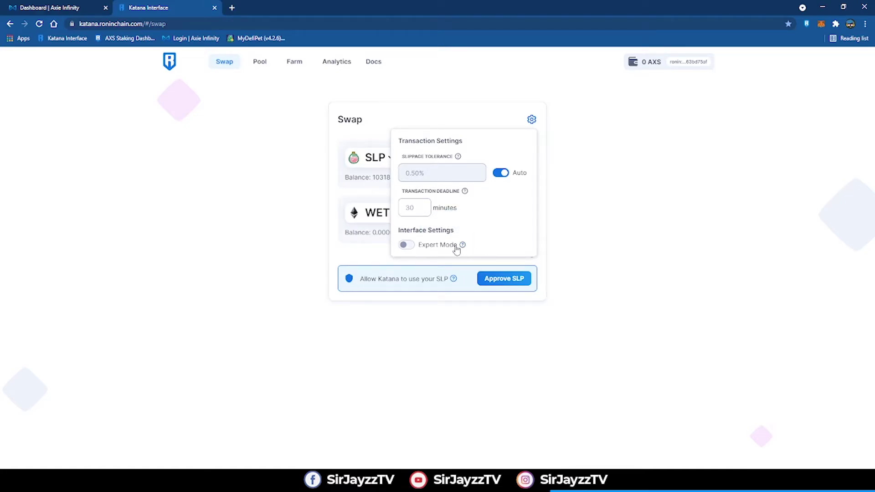
pyautogui.moveTo(462, 246)
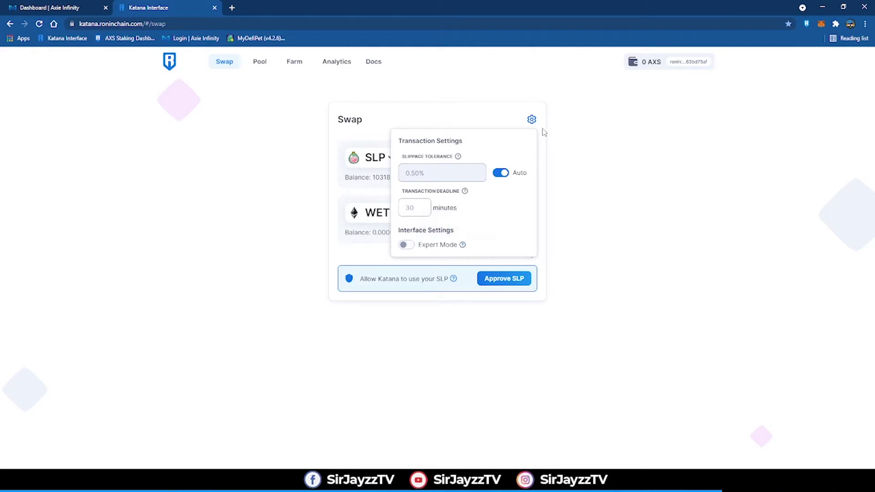
pyautogui.click(573, 131)
# Step: Check the swap amounts and read the explanation for allowing Katana to use the SLP
pyautogui.click(510, 160)
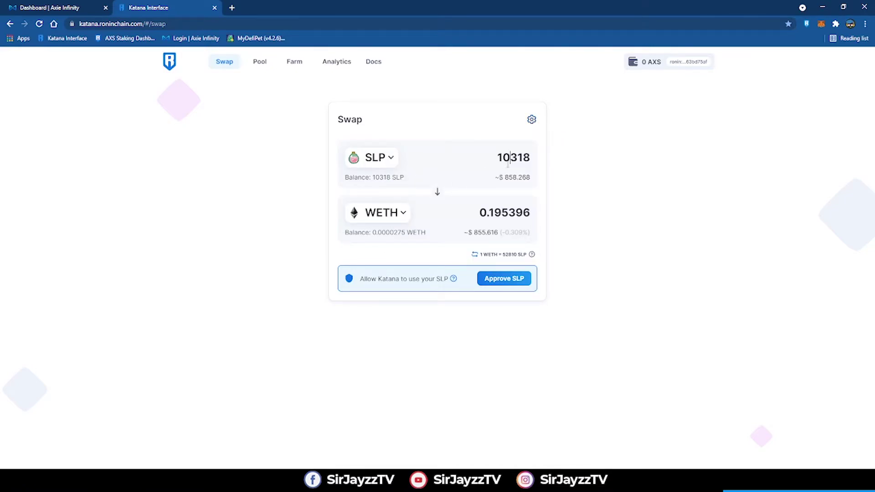
pyautogui.press('End')
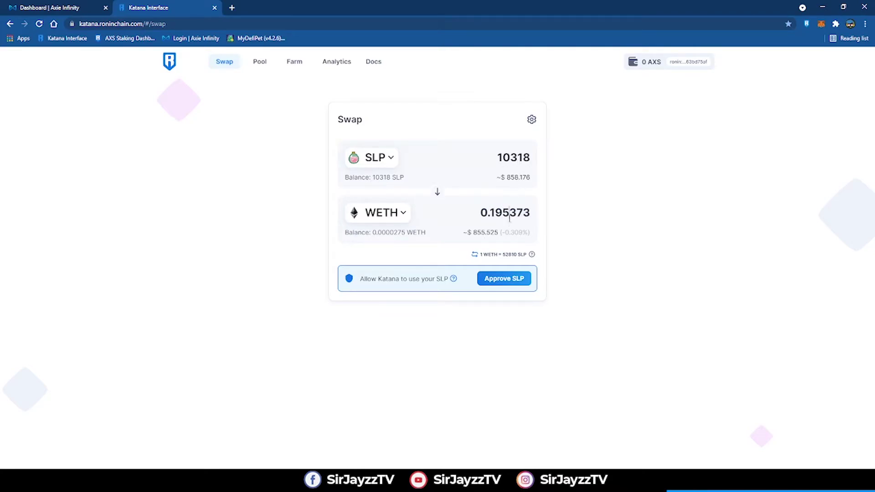
pyautogui.moveTo(453, 279)
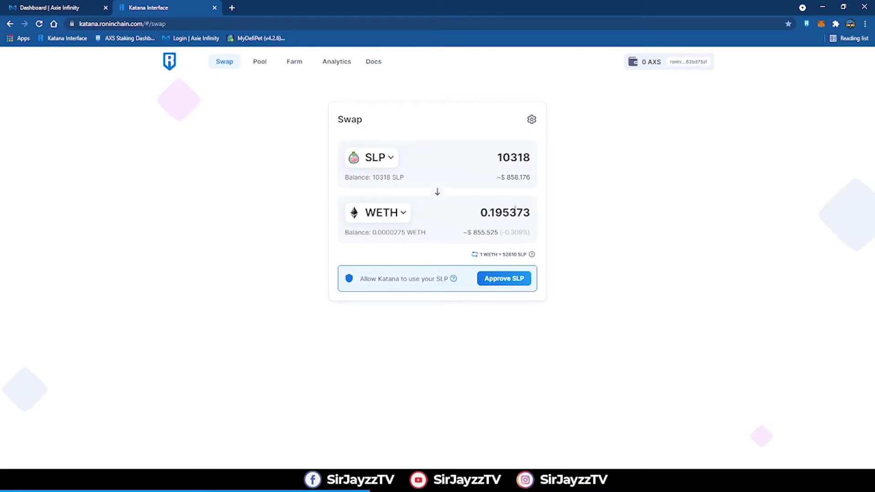
pyautogui.click(502, 158)
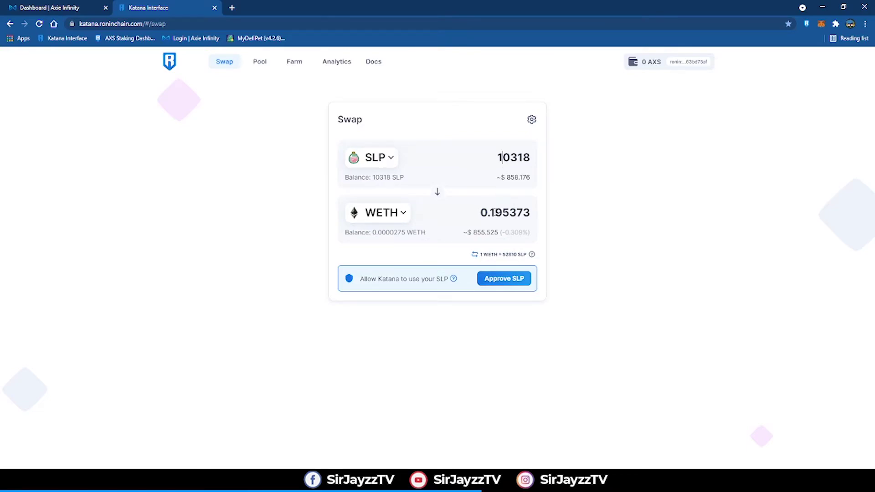
# Step: Approve Katana's use of SLP and confirm the contract interaction in the Ronin wallet
pyautogui.click(507, 283)
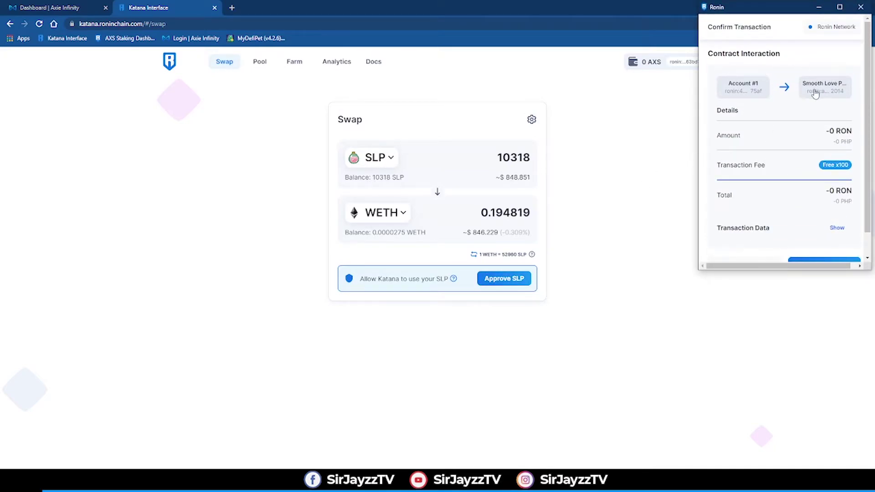
pyautogui.scroll(-1, 837, 251)
pyautogui.click(836, 251)
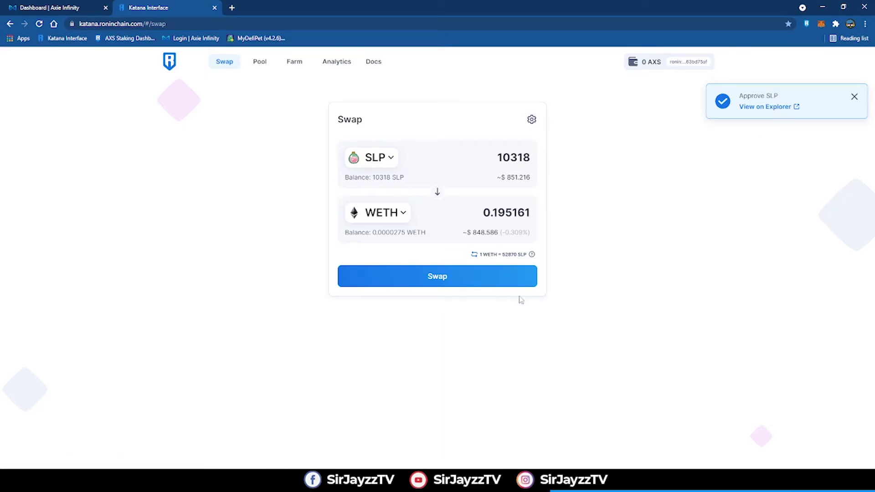
# Step: Swap the 10318 SLP for WETH, confirm the transaction in the Ronin wallet, and close the submission notice
pyautogui.click(497, 281)
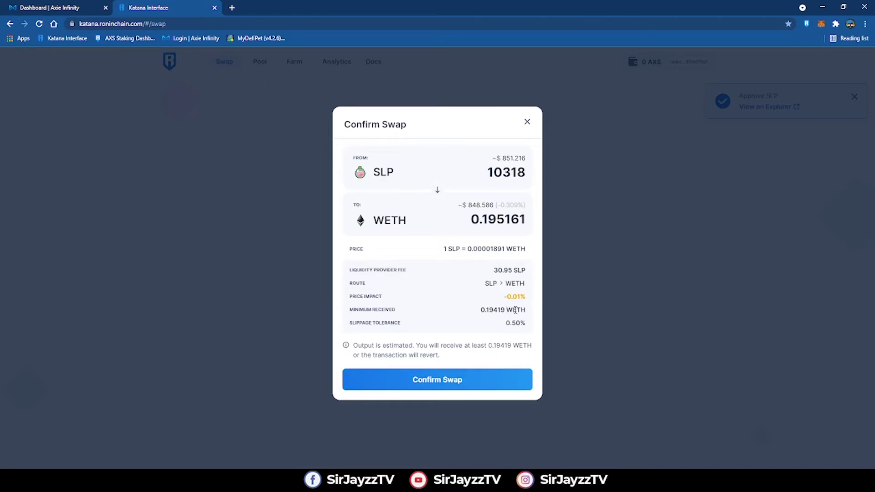
pyautogui.click(471, 386)
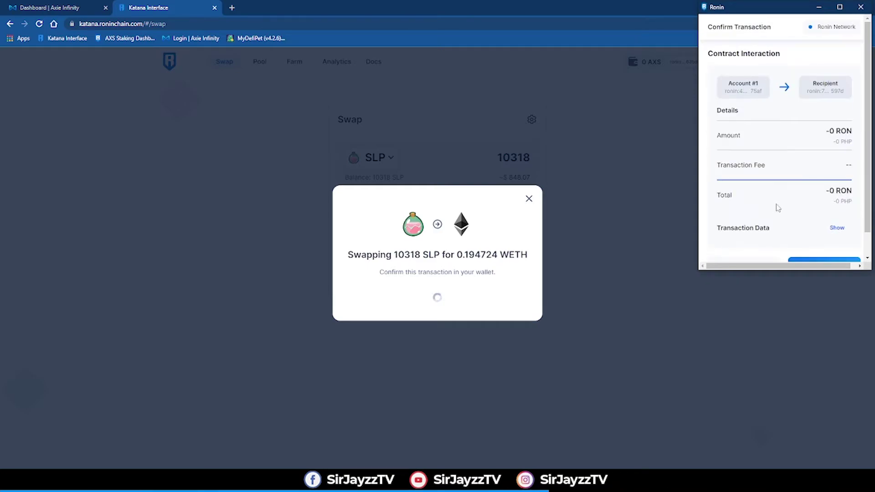
pyautogui.click(793, 243)
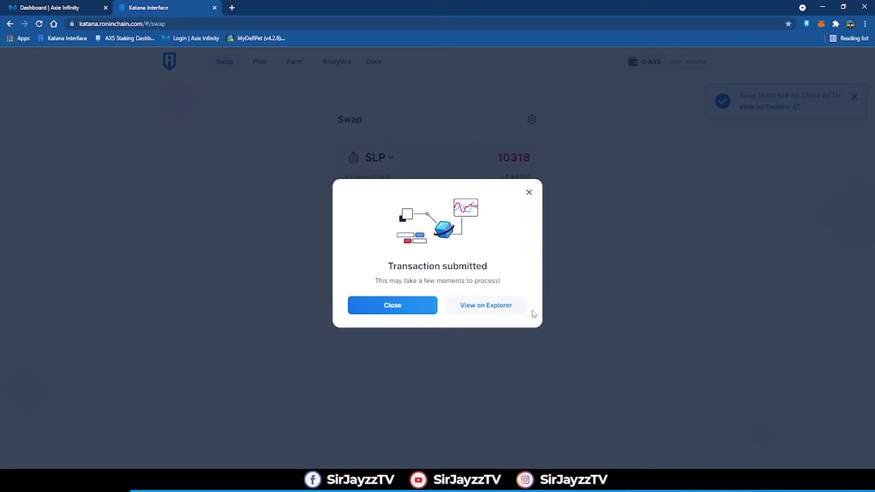
pyautogui.click(422, 312)
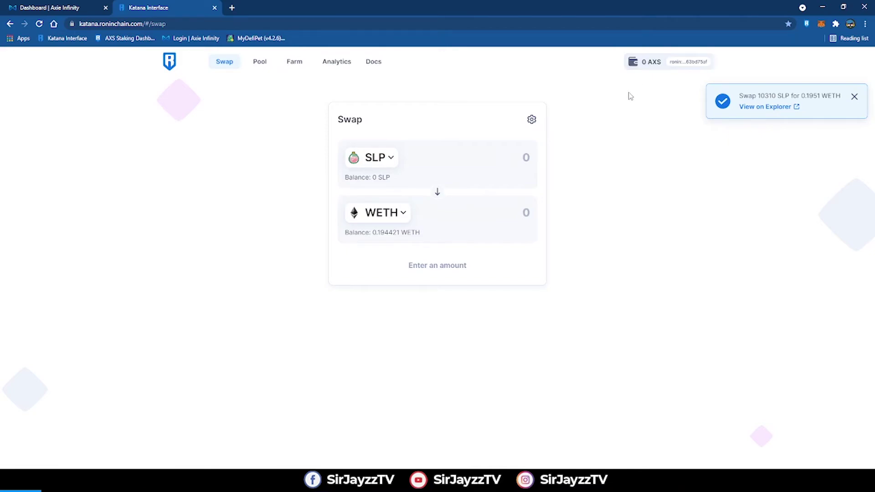
# Step: Check the WETH and SLP balances among the Ronin wallet's assets, and close the wallet
pyautogui.click(807, 24)
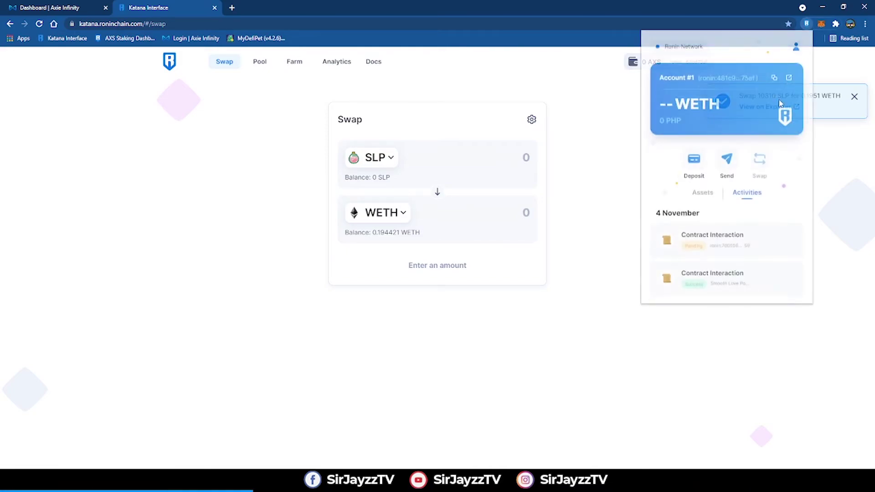
pyautogui.click(704, 148)
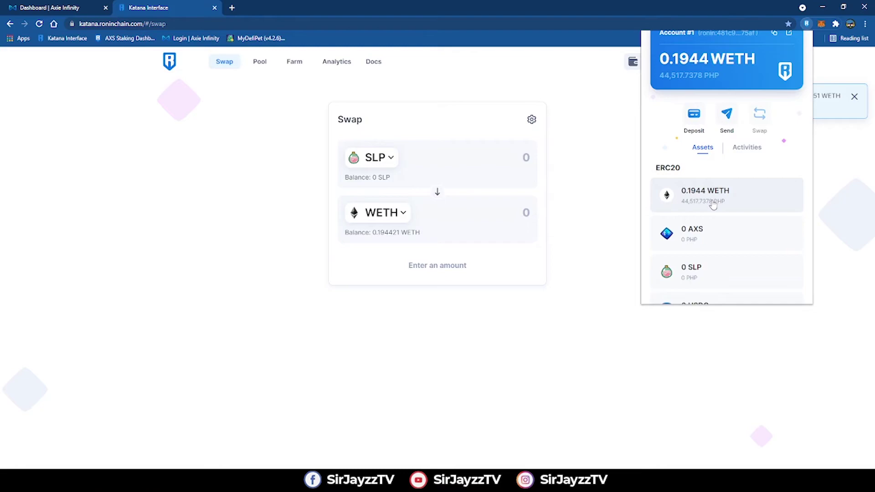
pyautogui.click(464, 229)
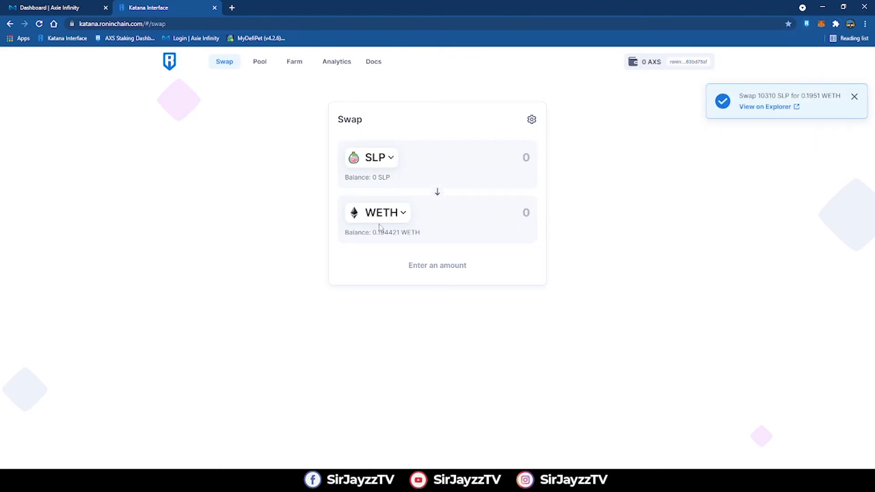
# Step: Look over Katana's liquidity pool page and the farm options for LP tokens, and return to the swap form
pyautogui.click(260, 67)
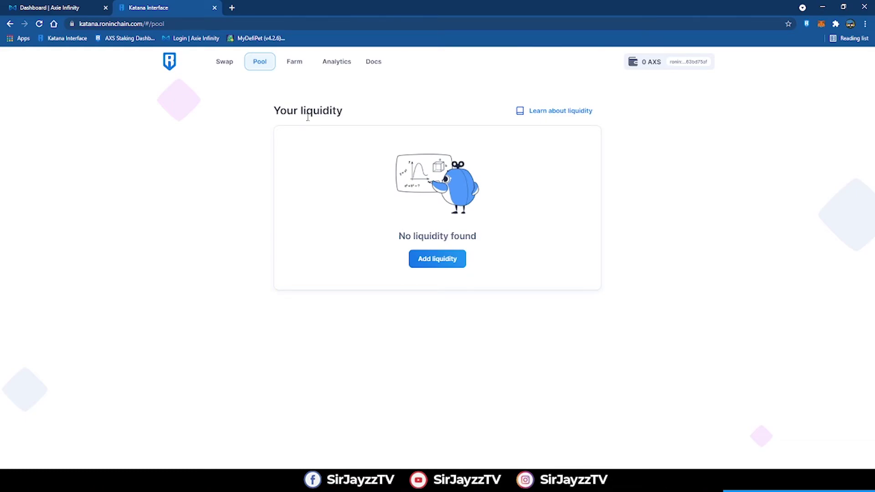
pyautogui.click(295, 64)
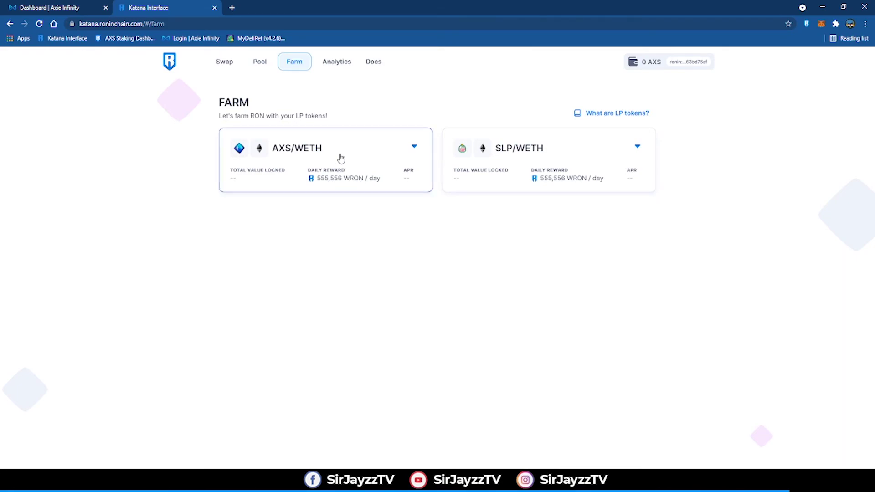
pyautogui.click(233, 69)
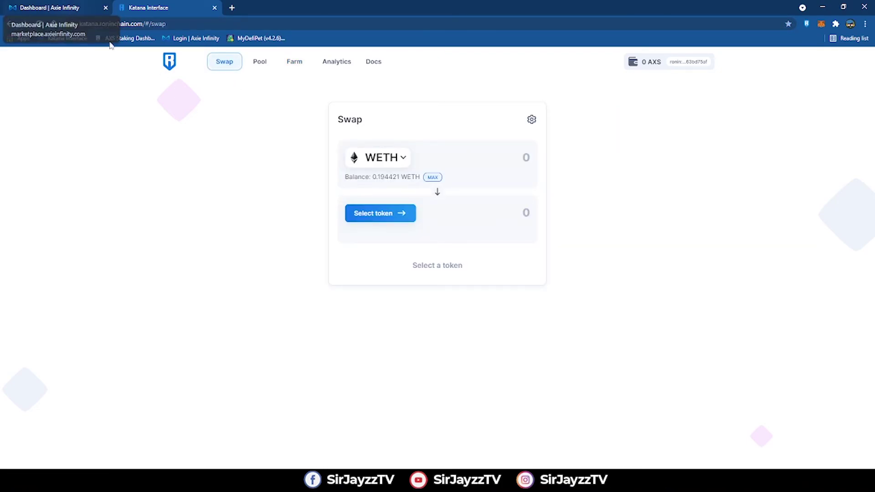
# Step: Check the WETH and SLP balances in the Axie Infinity marketplace inventory, and return to the Katana swap page
pyautogui.click(46, 8)
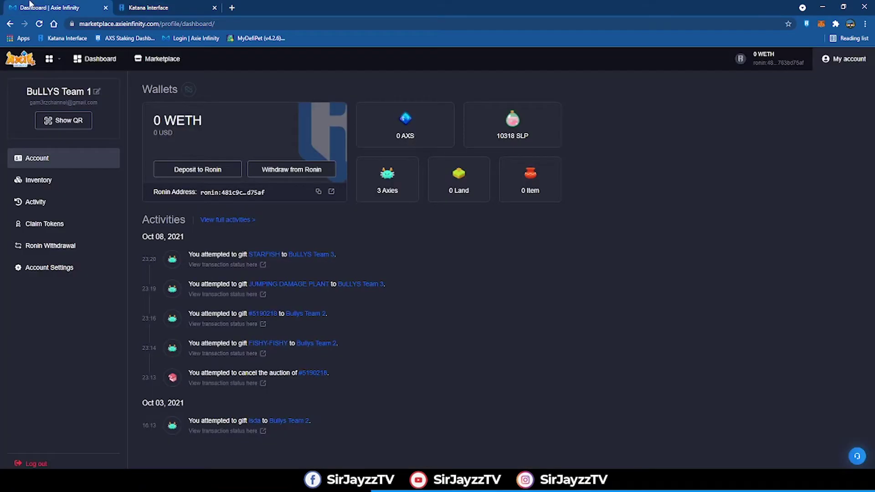
pyautogui.click(46, 181)
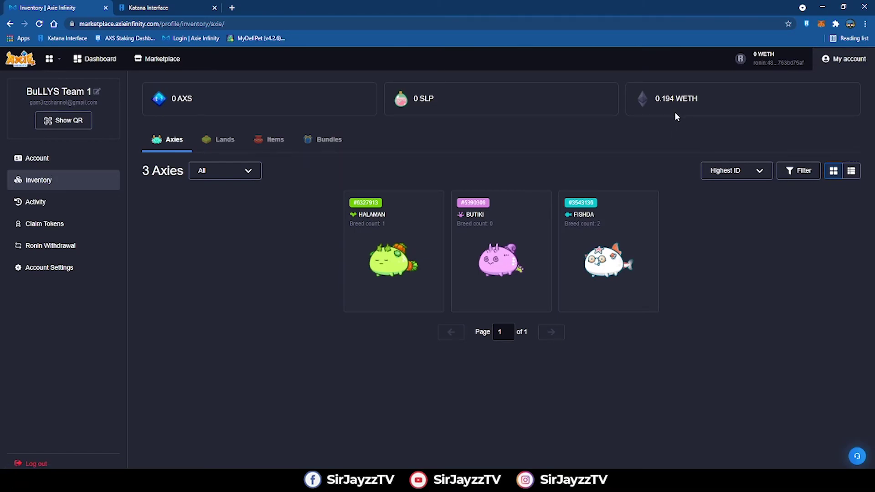
pyautogui.click(59, 163)
pyautogui.click(174, 8)
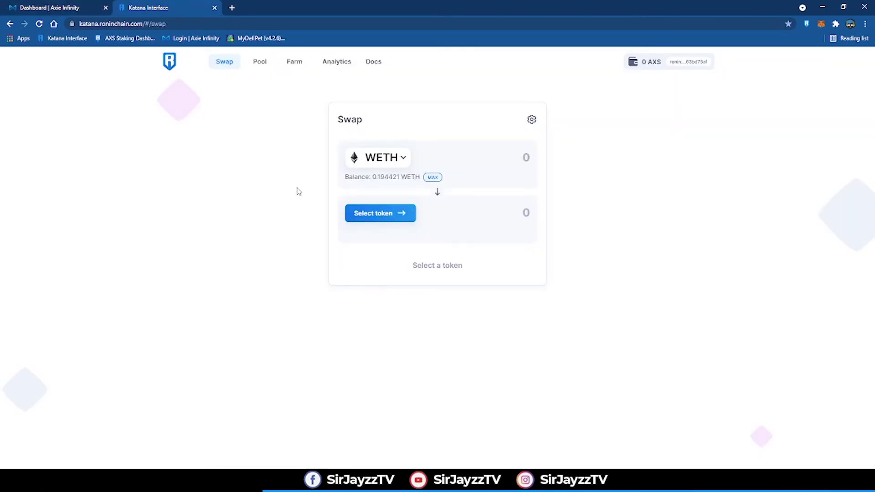